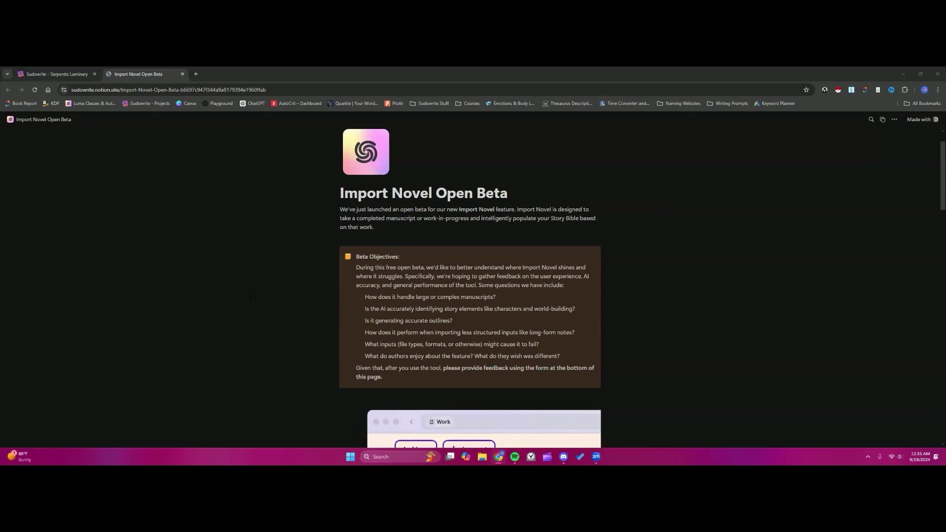
Read down the import instructions, highlighting the note about RTF formatting.
{"action": "scroll", "coordinate": [250, 296], "scroll_direction": "down", "scroll_amount": 2}
{"action": "scroll", "coordinate": [251, 296], "scroll_direction": "down", "scroll_amount": 2}
{"action": "scroll", "coordinate": [251, 296], "scroll_direction": "down", "scroll_amount": 5}
{"action": "scroll", "coordinate": [251, 297], "scroll_direction": "down", "scroll_amount": 2}
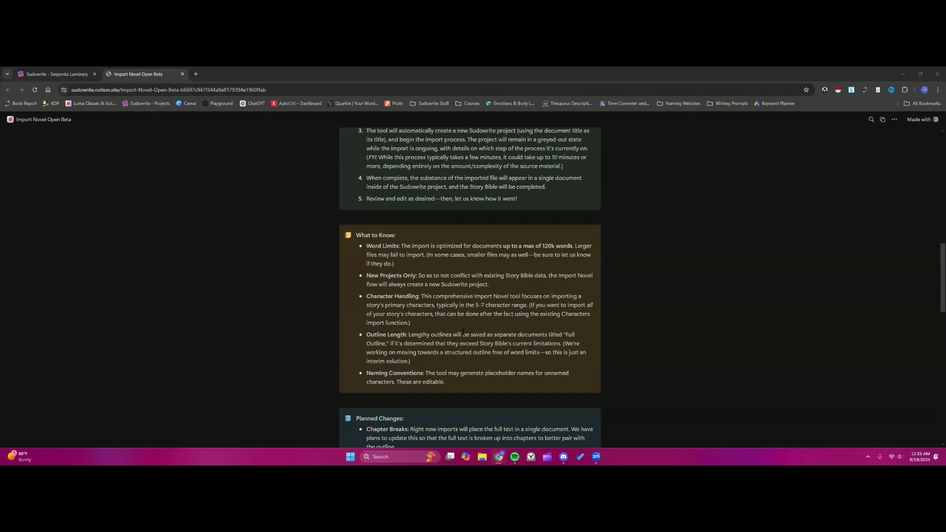
{"action": "scroll", "coordinate": [458, 319], "scroll_direction": "down", "scroll_amount": 2}
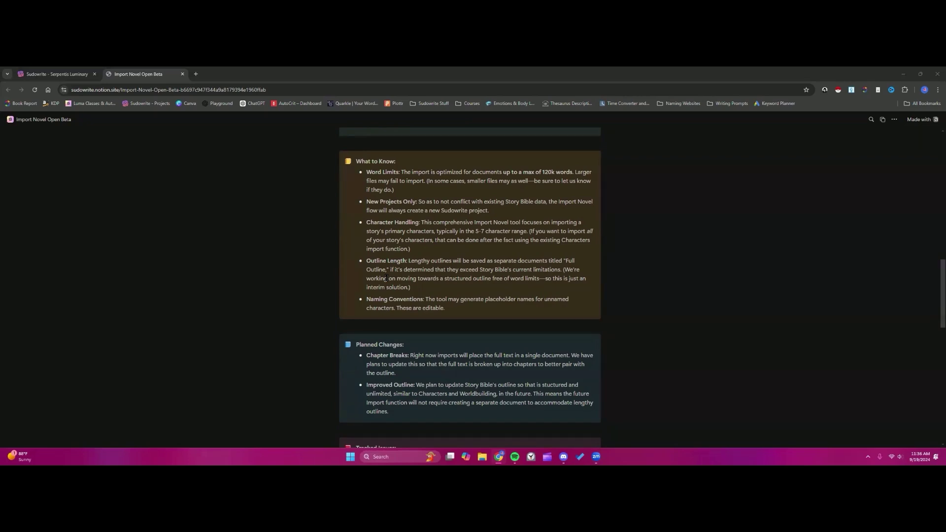
{"action": "scroll", "coordinate": [394, 278], "scroll_direction": "down", "scroll_amount": 4}
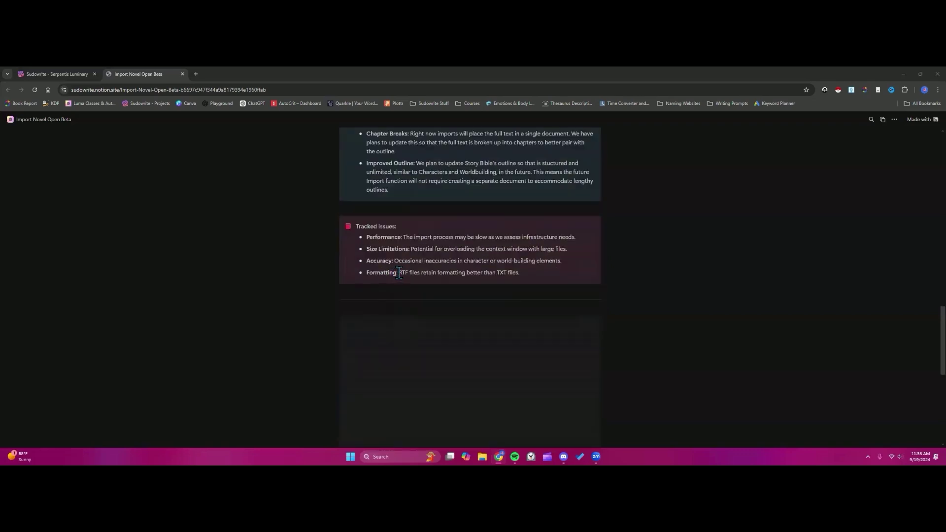
{"action": "left_click_drag", "start_coordinate": [399, 272], "coordinate": [523, 273]}
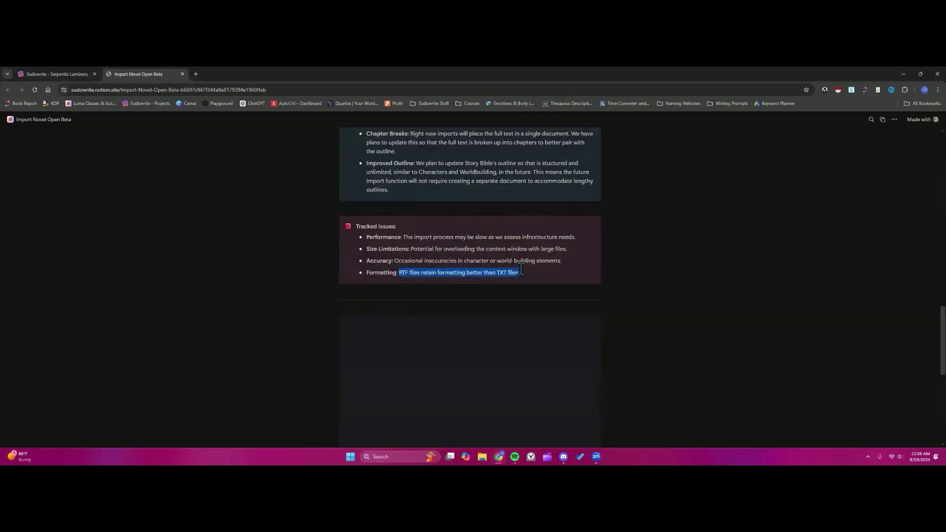
{"action": "left_click", "coordinate": [528, 274]}
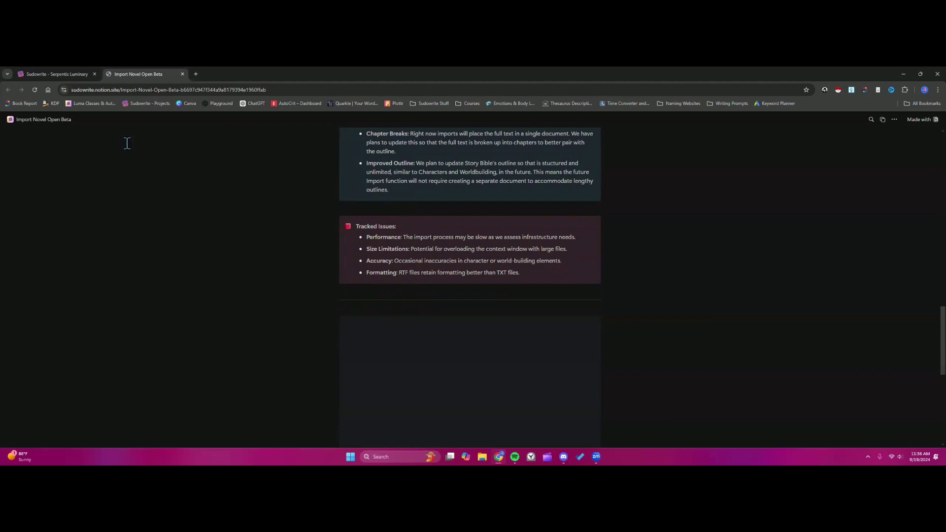
{"action": "mouse_move", "coordinate": [56, 74]}
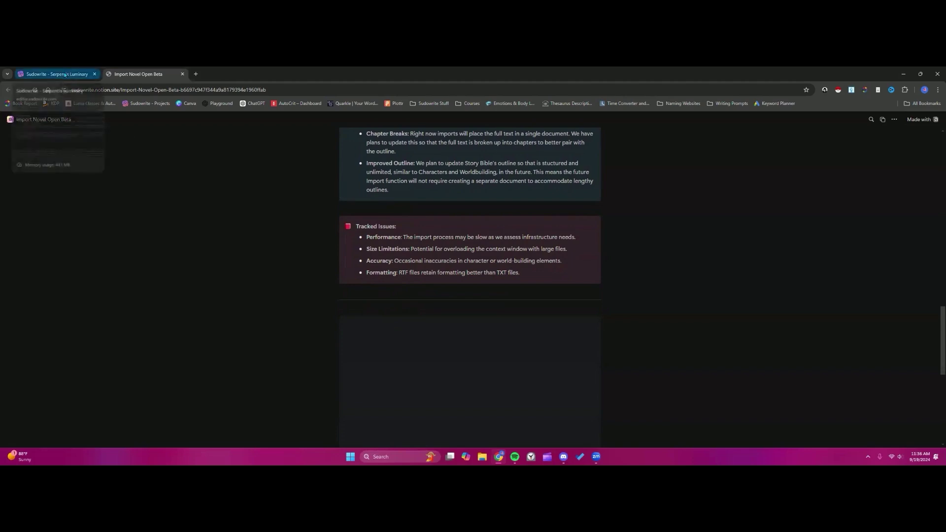
Go to the Sudowrite dashboard, preview the Import your Novel dialog, then close it.
{"action": "left_click", "coordinate": [65, 75]}
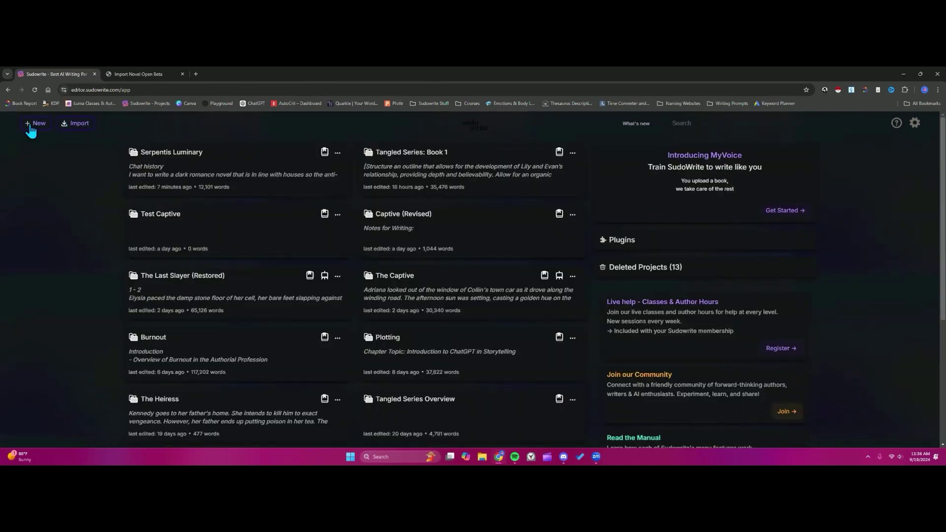
{"action": "left_click", "coordinate": [76, 126]}
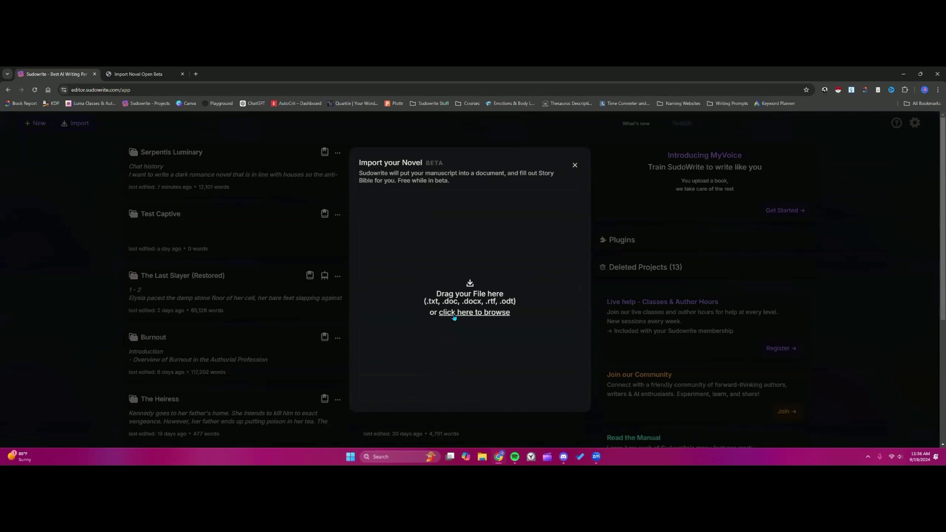
{"action": "left_click", "coordinate": [575, 165]}
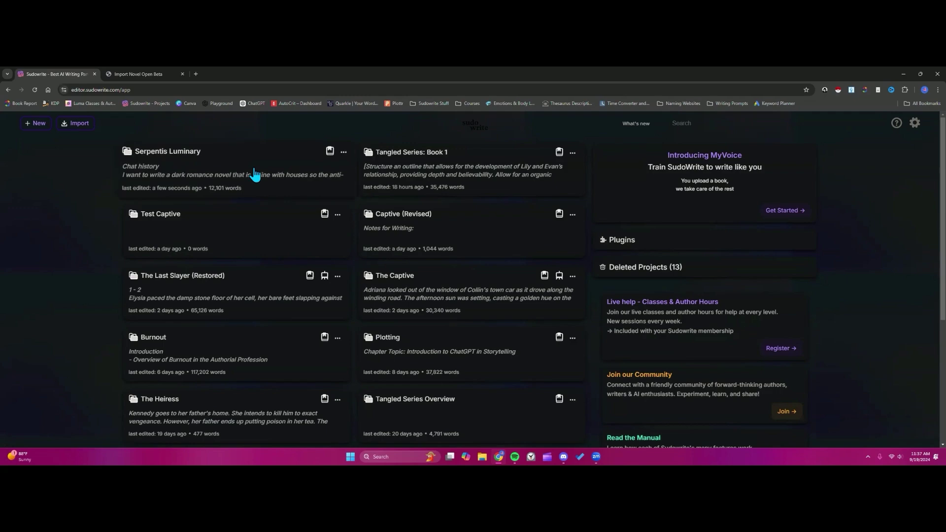
Open the Serpentis Luminary project and check its 18,402 word count.
{"action": "left_click", "coordinate": [216, 167]}
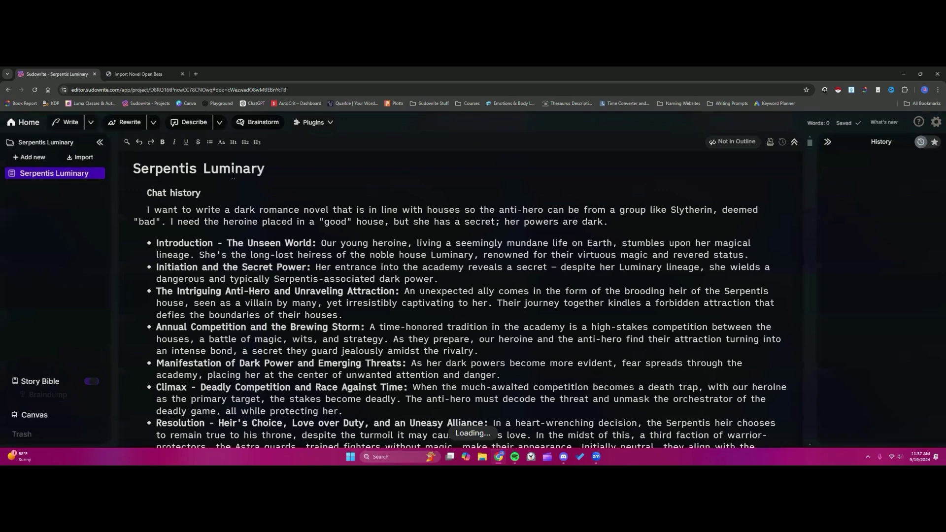
{"action": "scroll", "coordinate": [233, 177], "scroll_direction": "down", "scroll_amount": 4}
{"action": "scroll", "coordinate": [567, 142], "scroll_direction": "down", "scroll_amount": 7}
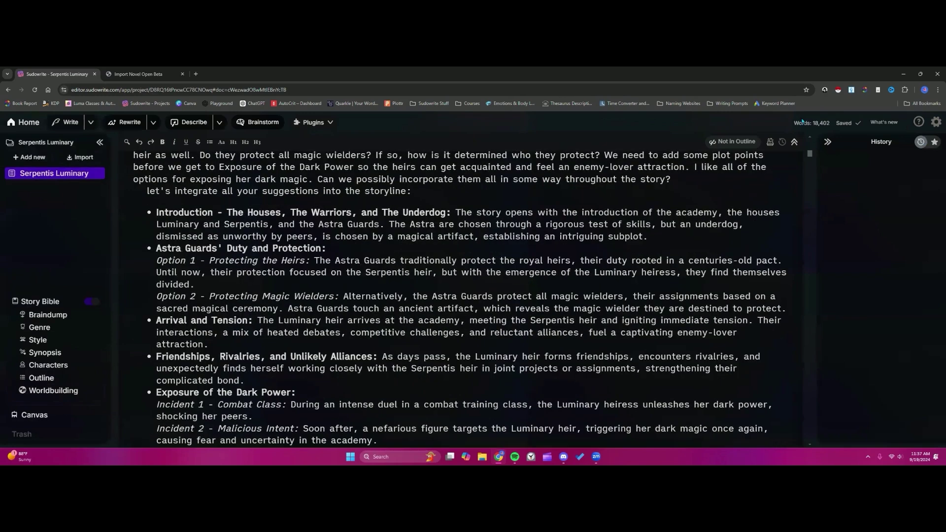
{"action": "left_click_drag", "start_coordinate": [831, 124], "coordinate": [792, 127]}
Scroll through the imported manuscript document to review its text.
{"action": "scroll", "coordinate": [329, 285], "scroll_direction": "up", "scroll_amount": 4}
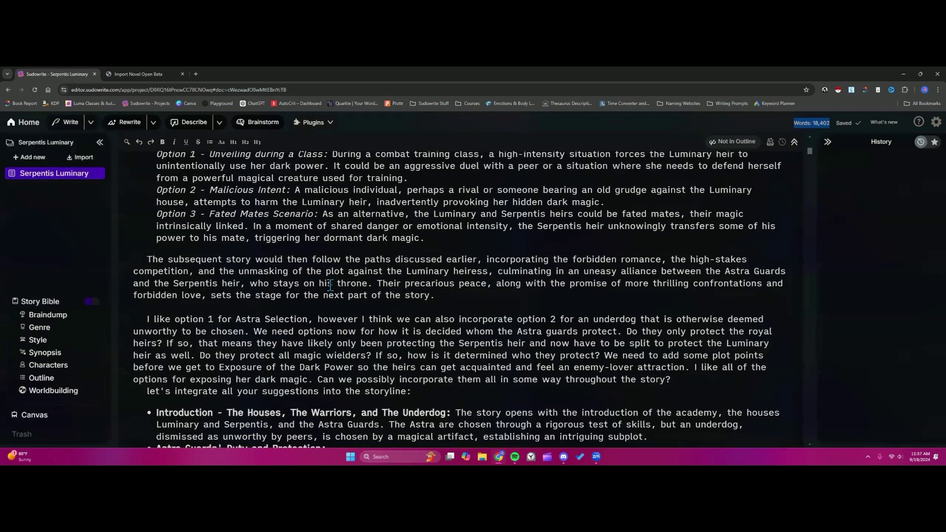
{"action": "scroll", "coordinate": [329, 285], "scroll_direction": "up", "scroll_amount": 1}
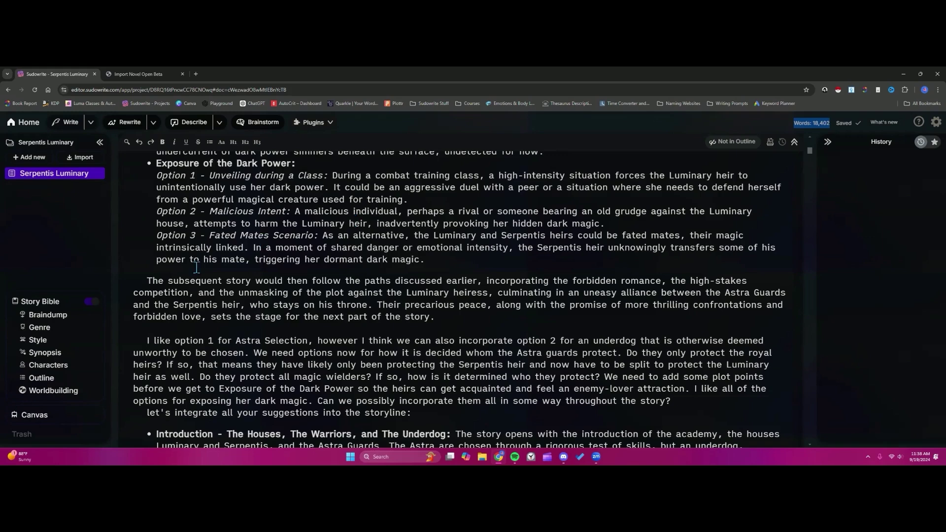
{"action": "scroll", "coordinate": [174, 288], "scroll_direction": "up", "scroll_amount": 2}
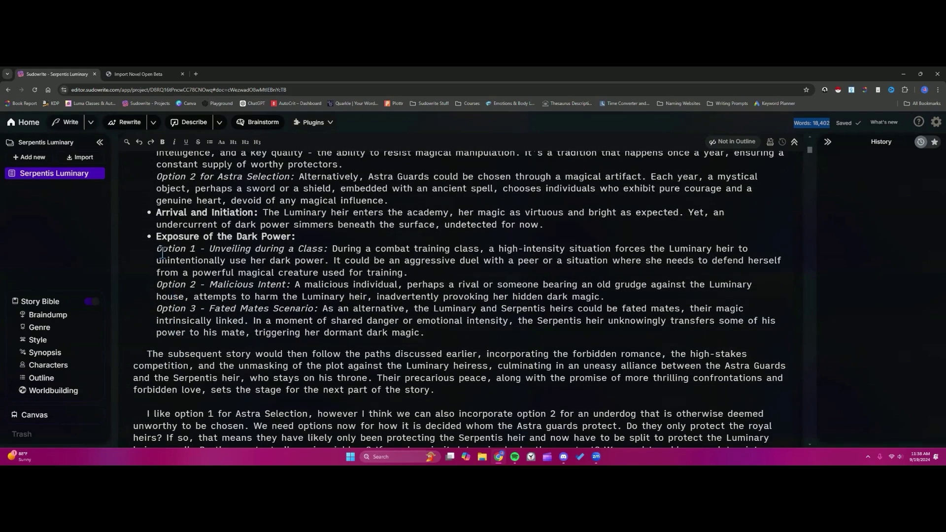
{"action": "left_click_drag", "start_coordinate": [157, 249], "coordinate": [207, 320]}
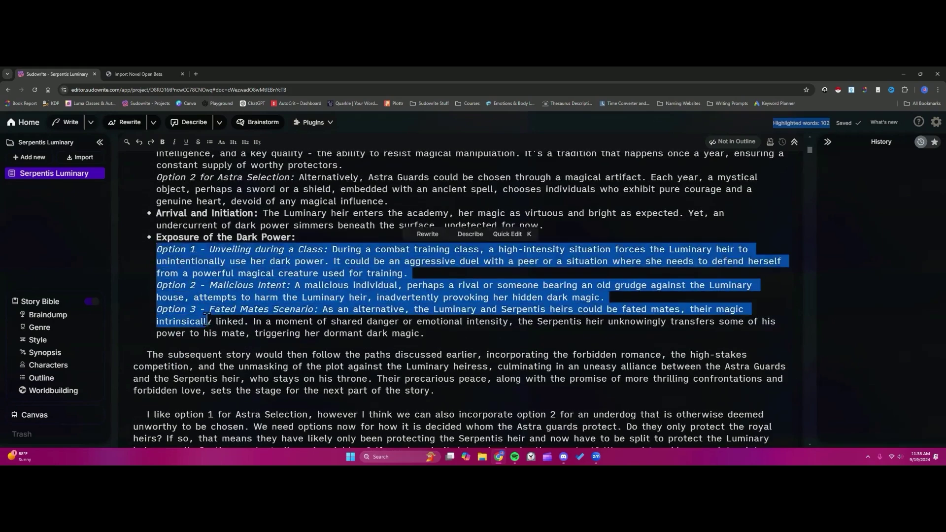
{"action": "scroll", "coordinate": [207, 319], "scroll_direction": "down", "scroll_amount": 2}
{"action": "scroll", "coordinate": [207, 319], "scroll_direction": "down", "scroll_amount": 3}
{"action": "scroll", "coordinate": [197, 276], "scroll_direction": "down", "scroll_amount": 2}
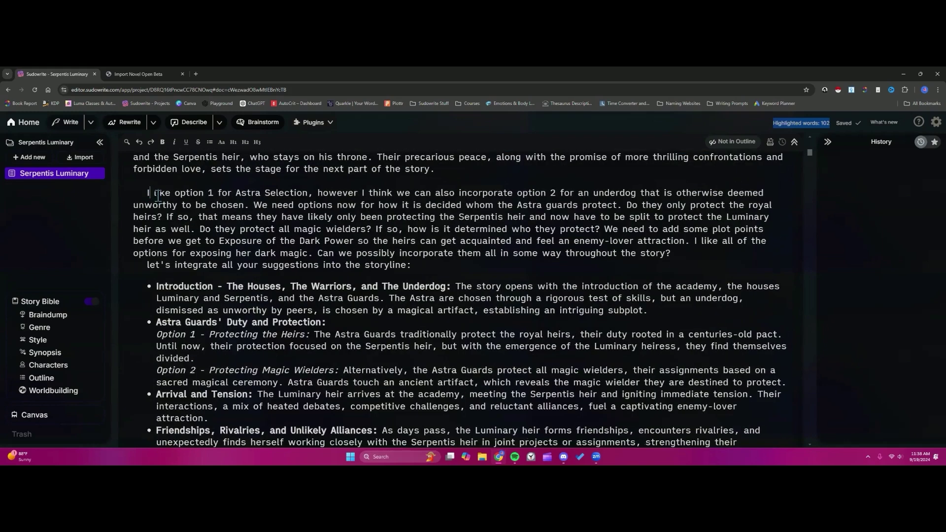
{"action": "left_click_drag", "start_coordinate": [150, 193], "coordinate": [319, 230]}
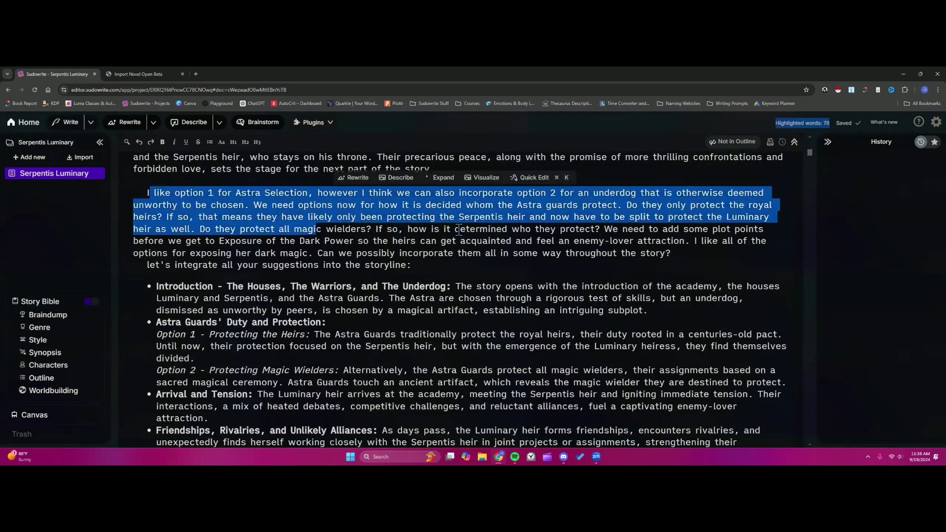
{"action": "scroll", "coordinate": [425, 246], "scroll_direction": "down", "scroll_amount": 3}
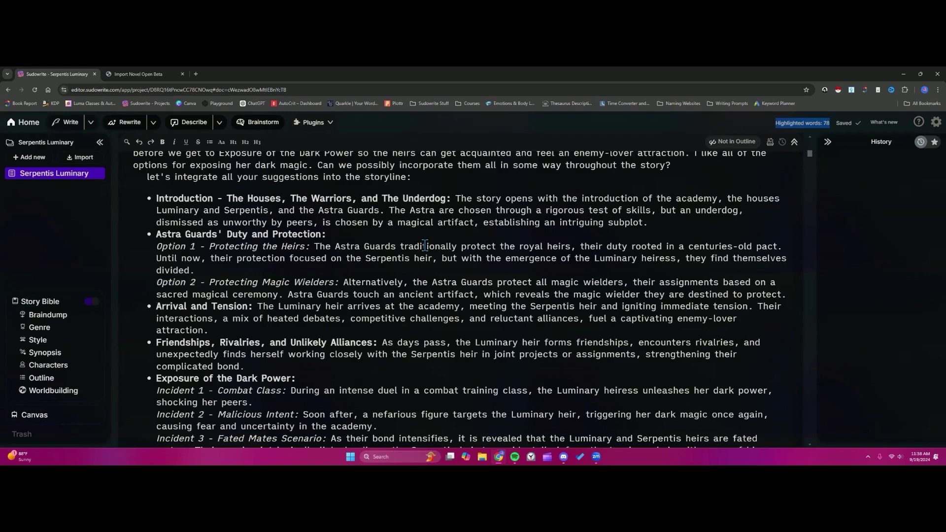
{"action": "scroll", "coordinate": [425, 246], "scroll_direction": "down", "scroll_amount": 5}
{"action": "scroll", "coordinate": [425, 245], "scroll_direction": "up", "scroll_amount": 2}
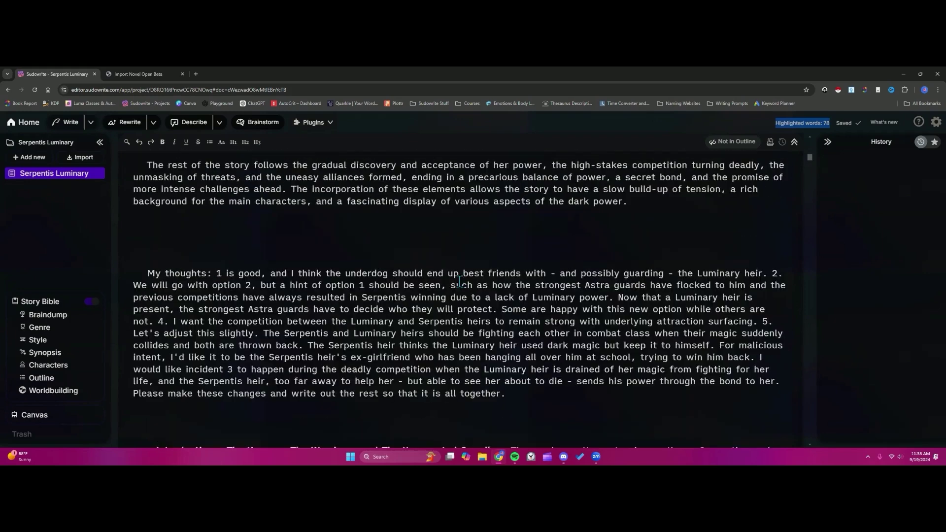
{"action": "scroll", "coordinate": [497, 306], "scroll_direction": "down", "scroll_amount": 2}
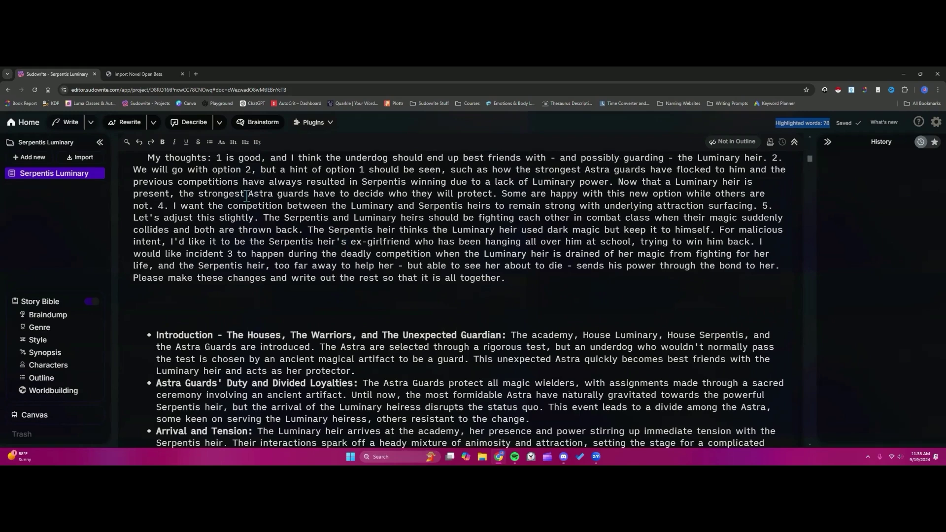
{"action": "scroll", "coordinate": [394, 301], "scroll_direction": "down", "scroll_amount": 2}
{"action": "scroll", "coordinate": [265, 292], "scroll_direction": "down", "scroll_amount": 4}
{"action": "scroll", "coordinate": [265, 293], "scroll_direction": "up", "scroll_amount": 5}
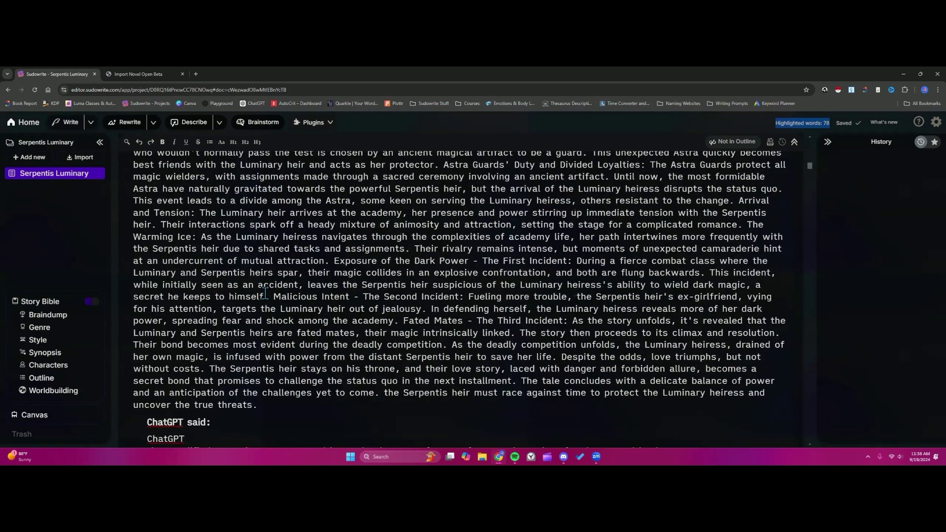
{"action": "scroll", "coordinate": [265, 294], "scroll_direction": "down", "scroll_amount": 5}
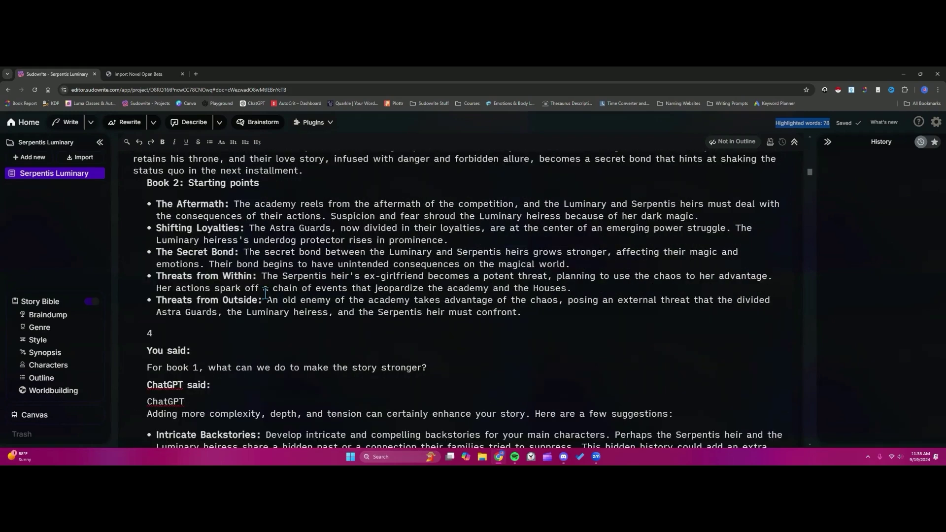
{"action": "scroll", "coordinate": [265, 293], "scroll_direction": "down", "scroll_amount": 2}
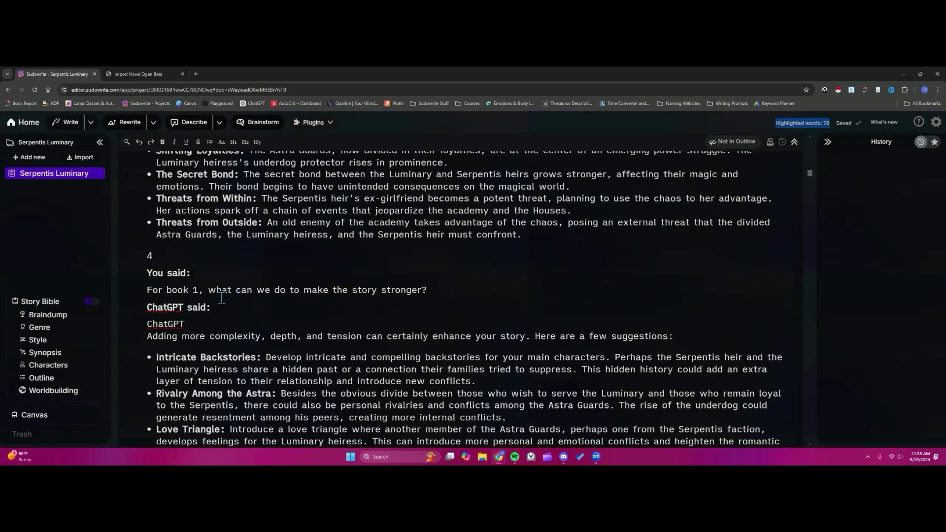
{"action": "scroll", "coordinate": [258, 281], "scroll_direction": "down", "scroll_amount": 10}
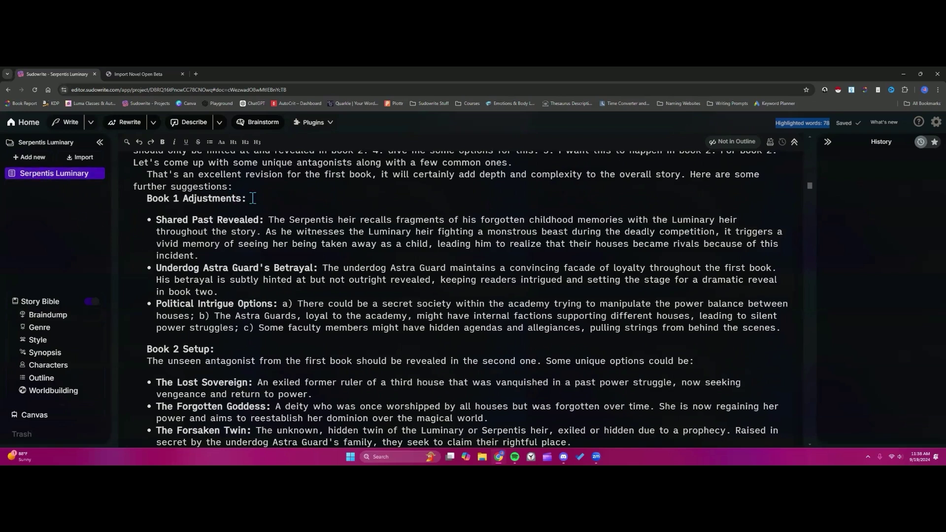
{"action": "scroll", "coordinate": [51, 337], "scroll_direction": "down", "scroll_amount": 5}
Read the Story Bible genre description, then the synopsis and characters.
{"action": "left_click", "coordinate": [50, 330]}
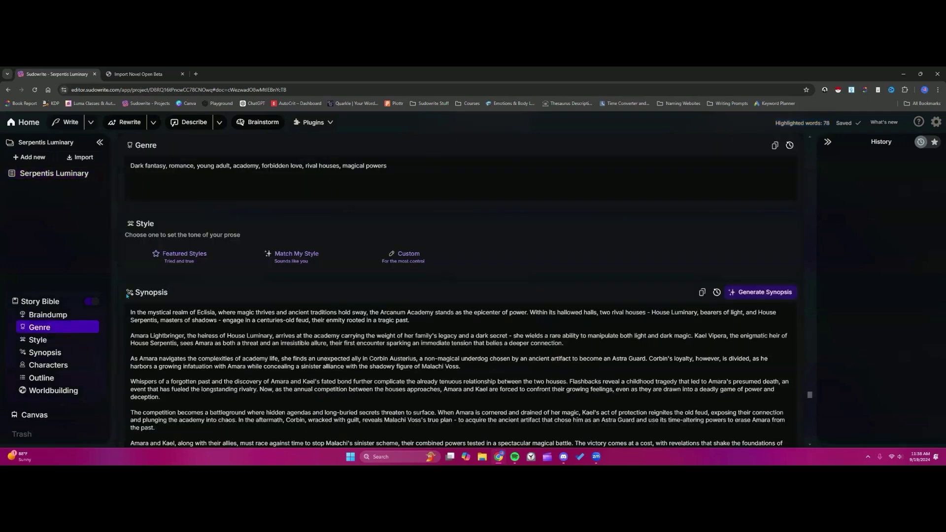
{"action": "left_click_drag", "start_coordinate": [131, 166], "coordinate": [405, 160]}
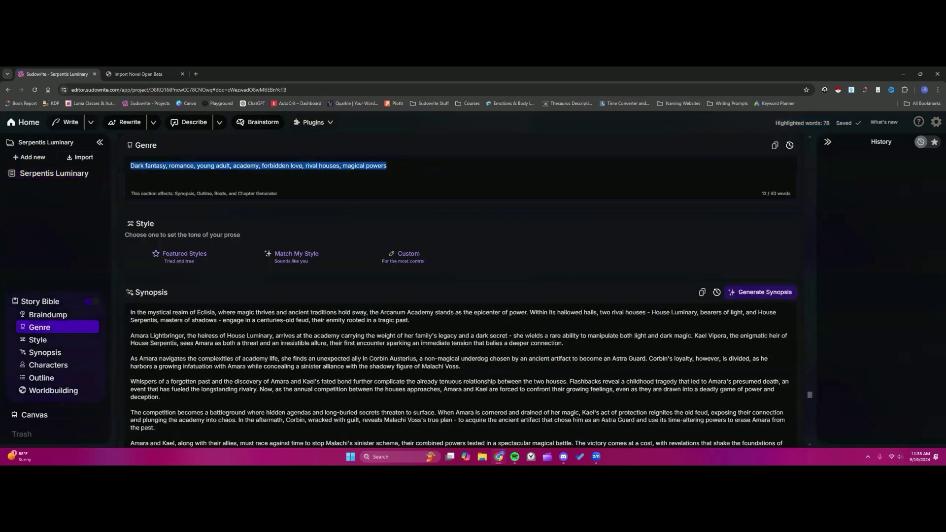
{"action": "scroll", "coordinate": [334, 206], "scroll_direction": "down", "scroll_amount": 3}
{"action": "scroll", "coordinate": [291, 320], "scroll_direction": "down", "scroll_amount": 6}
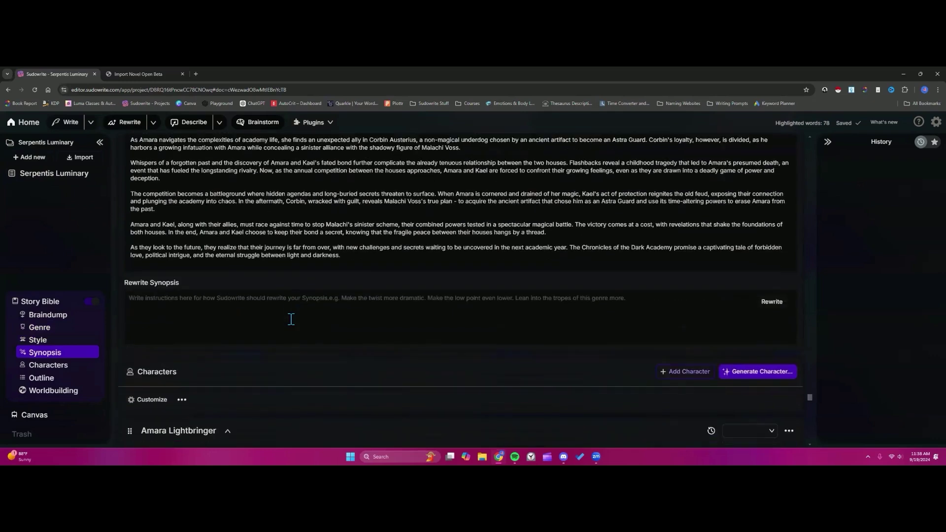
Collapse the Amara Lightbringer, Kael Vipera and Corbin Austerius character cards.
{"action": "left_click", "coordinate": [227, 207]}
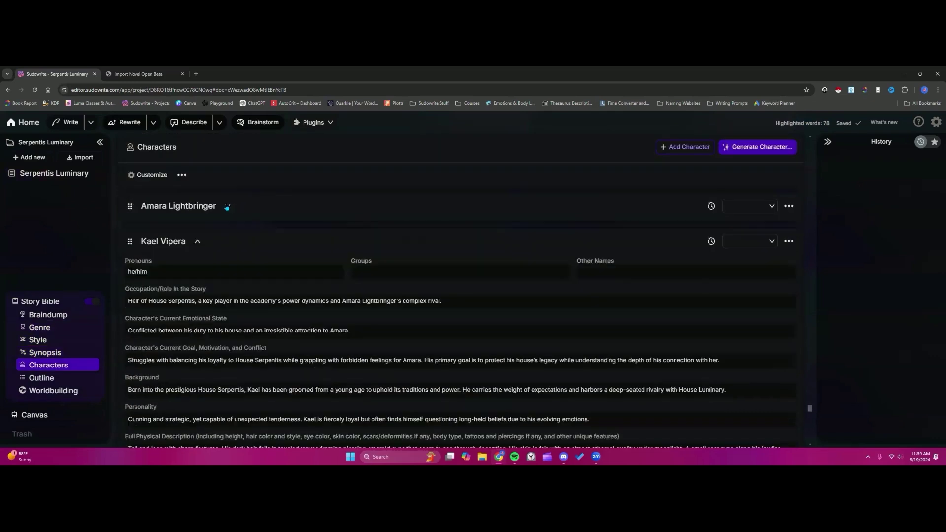
{"action": "left_click", "coordinate": [197, 241]}
{"action": "left_click", "coordinate": [218, 277]}
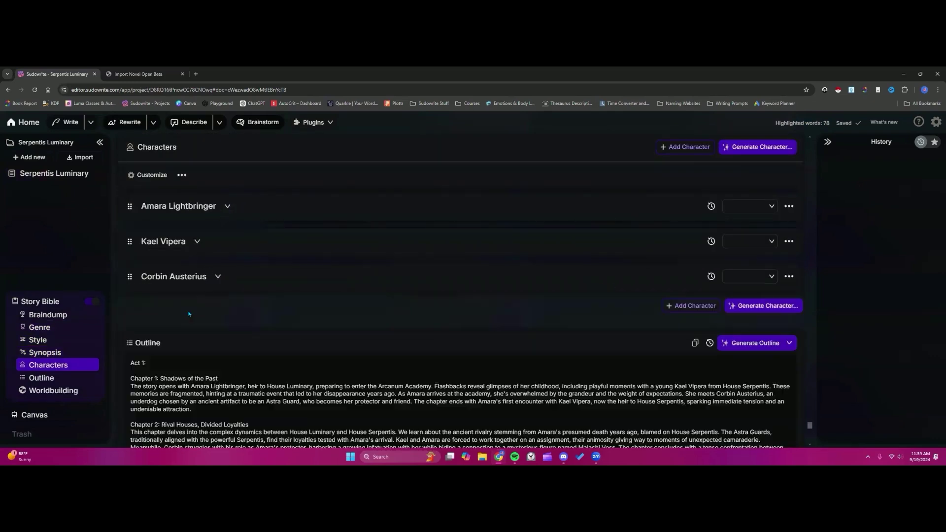
Read the three-act outline from Act 1 through the Chapter 9 paragraph.
{"action": "scroll", "coordinate": [189, 314], "scroll_direction": "down", "scroll_amount": 1}
{"action": "scroll", "coordinate": [188, 314], "scroll_direction": "down", "scroll_amount": 2}
{"action": "scroll", "coordinate": [189, 314], "scroll_direction": "down", "scroll_amount": 1}
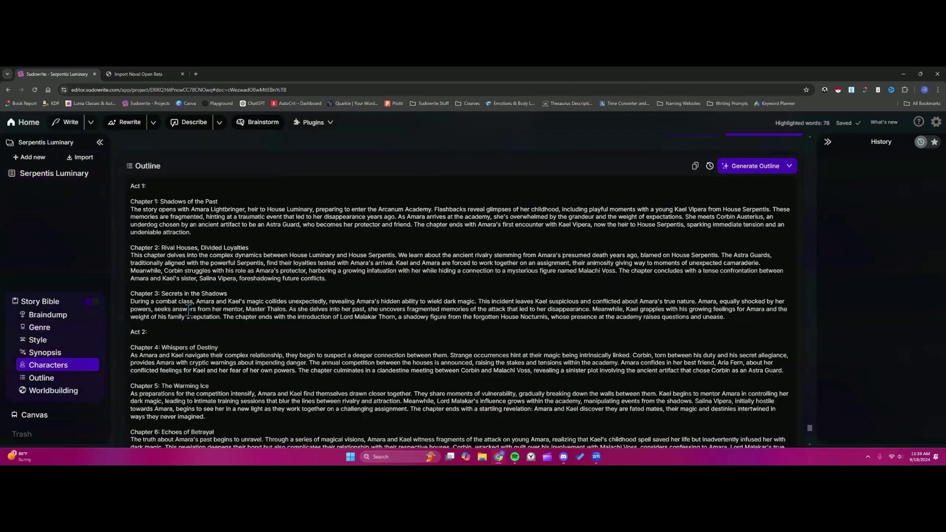
{"action": "scroll", "coordinate": [189, 310], "scroll_direction": "down", "scroll_amount": 2}
{"action": "scroll", "coordinate": [189, 311], "scroll_direction": "down", "scroll_amount": 2}
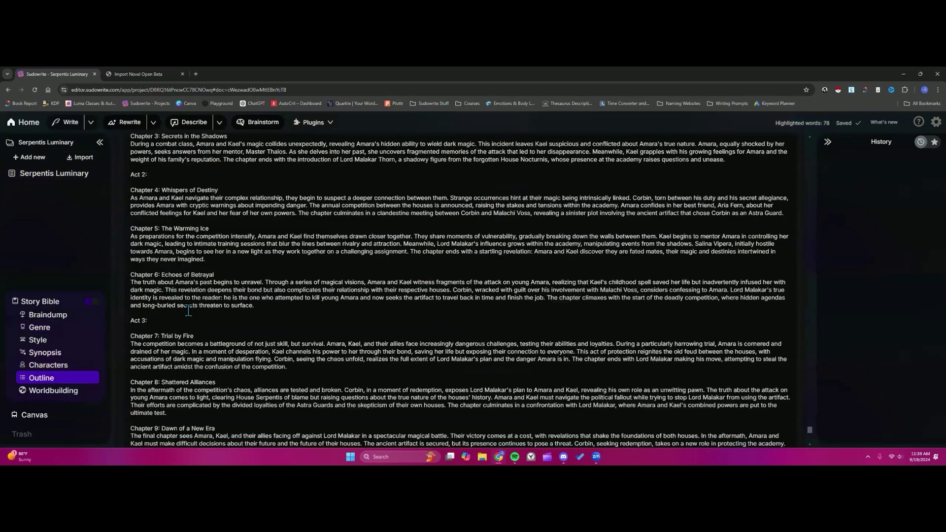
{"action": "scroll", "coordinate": [201, 308], "scroll_direction": "down", "scroll_amount": 2}
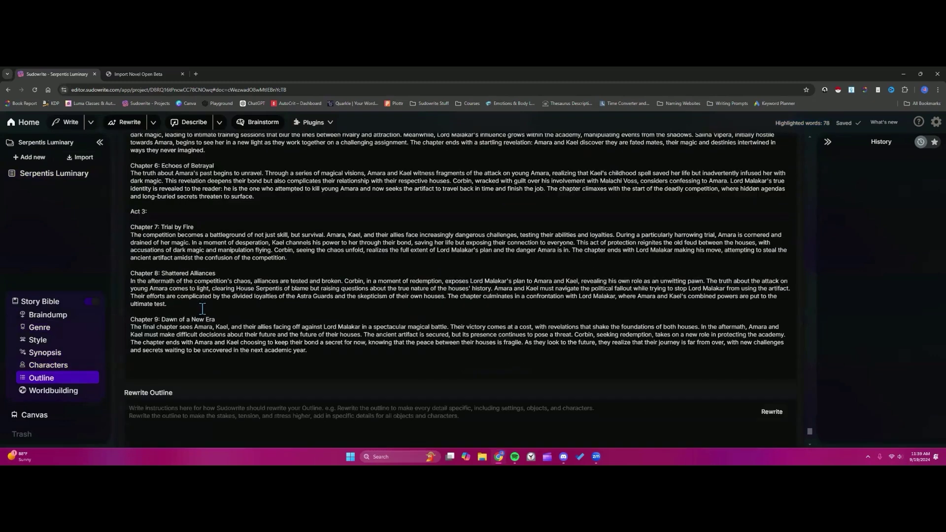
{"action": "scroll", "coordinate": [302, 314], "scroll_direction": "up", "scroll_amount": 1}
{"action": "scroll", "coordinate": [302, 314], "scroll_direction": "up", "scroll_amount": 2}
{"action": "scroll", "coordinate": [302, 313], "scroll_direction": "up", "scroll_amount": 2}
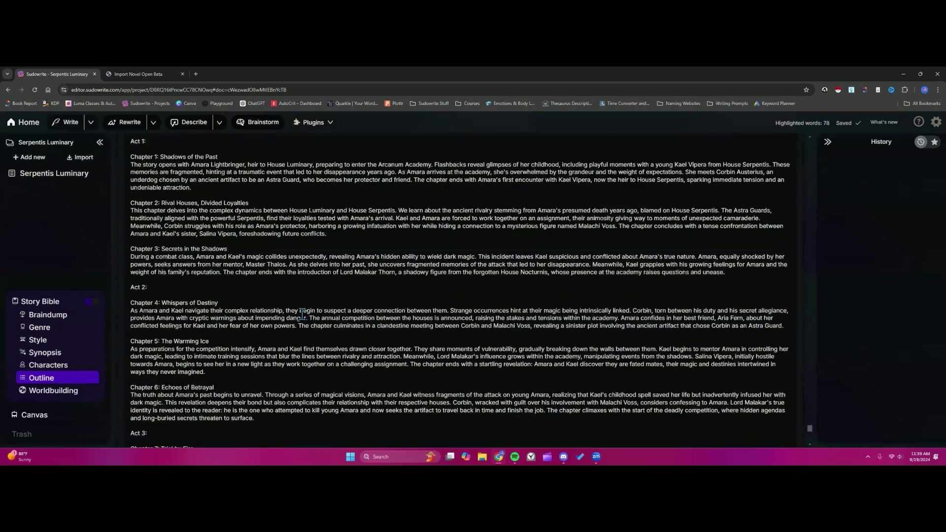
{"action": "scroll", "coordinate": [302, 314], "scroll_direction": "up", "scroll_amount": 2}
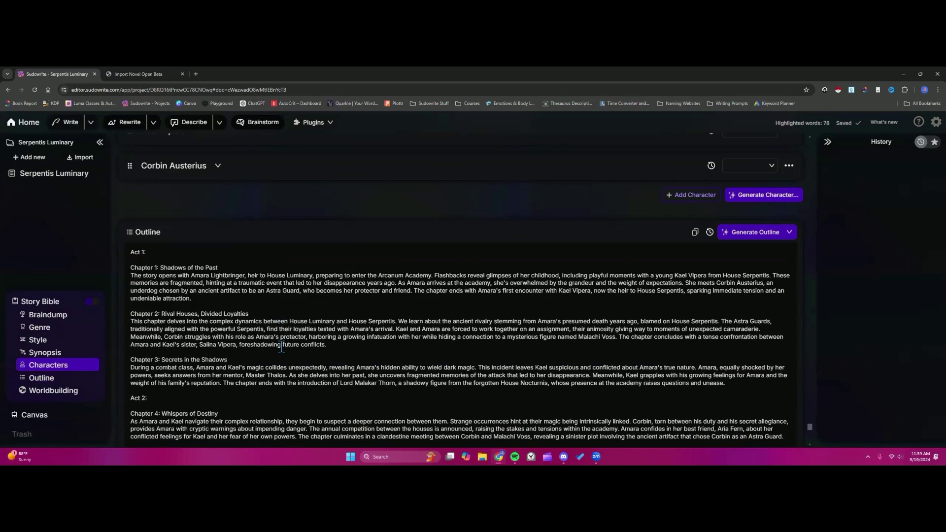
{"action": "scroll", "coordinate": [281, 348], "scroll_direction": "down", "scroll_amount": 1}
{"action": "scroll", "coordinate": [281, 347], "scroll_direction": "down", "scroll_amount": 1}
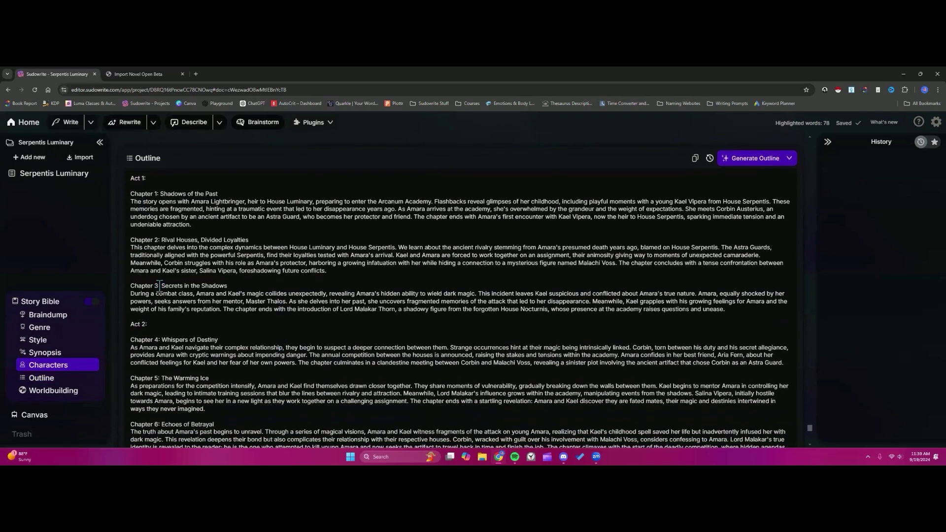
{"action": "scroll", "coordinate": [142, 176], "scroll_direction": "down", "scroll_amount": 1}
{"action": "scroll", "coordinate": [142, 176], "scroll_direction": "down", "scroll_amount": 2}
{"action": "scroll", "coordinate": [208, 316], "scroll_direction": "down", "scroll_amount": 2}
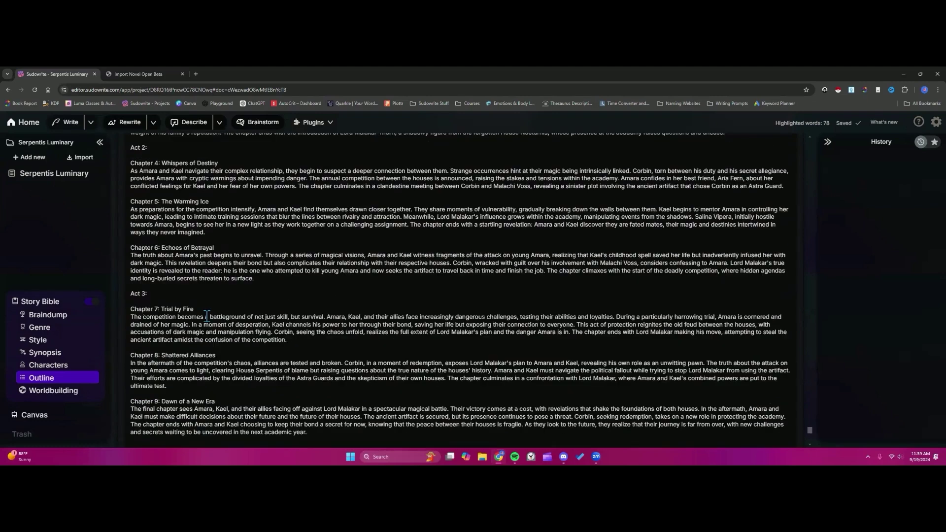
{"action": "scroll", "coordinate": [130, 367], "scroll_direction": "down", "scroll_amount": 1}
{"action": "left_click_drag", "start_coordinate": [130, 363], "coordinate": [308, 392]}
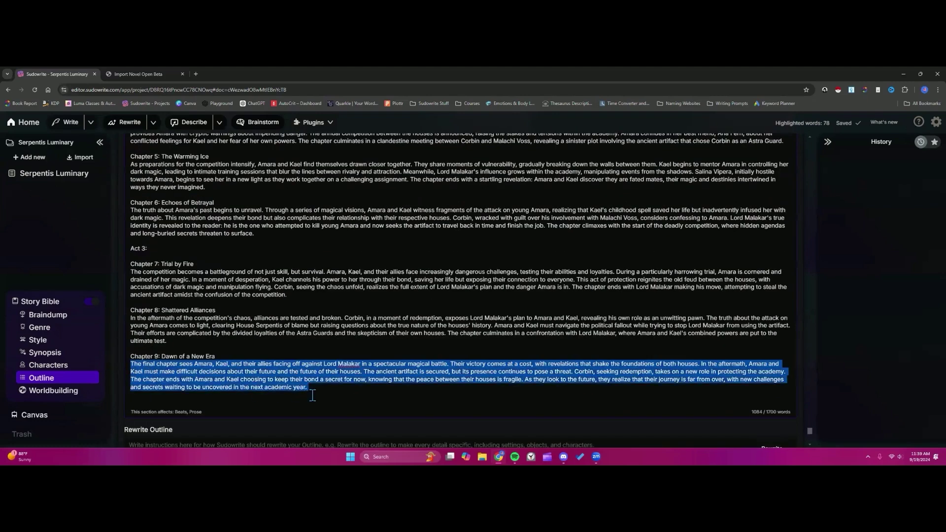
{"action": "left_click", "coordinate": [327, 393]}
{"action": "scroll", "coordinate": [301, 295], "scroll_direction": "up", "scroll_amount": 3}
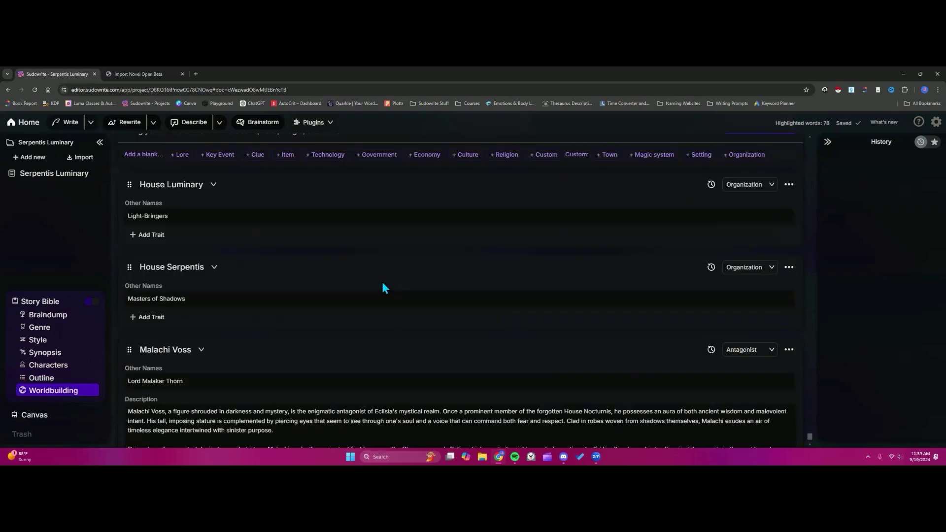
Look over the worldbuilding entries, then fold the House Luminary and House Serpentis cards.
{"action": "scroll", "coordinate": [220, 214], "scroll_direction": "down", "scroll_amount": 1}
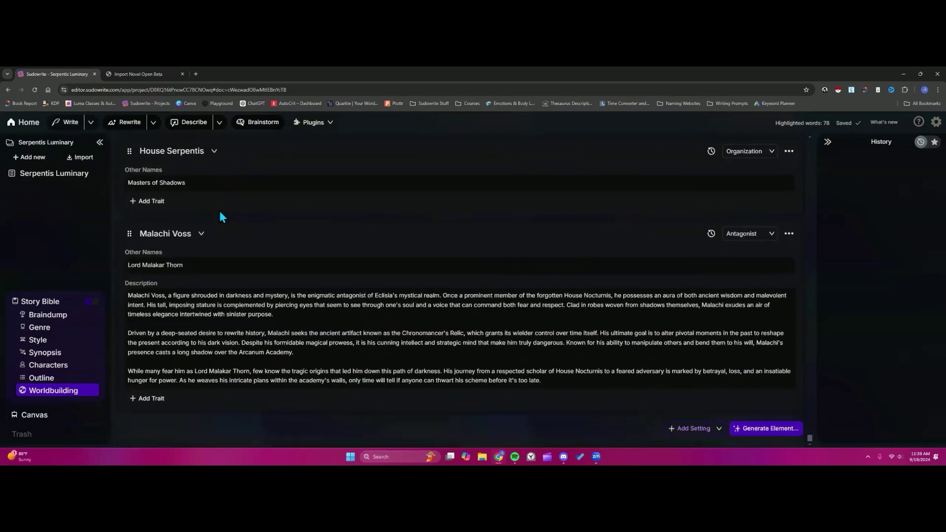
{"action": "scroll", "coordinate": [274, 272], "scroll_direction": "up", "scroll_amount": 1}
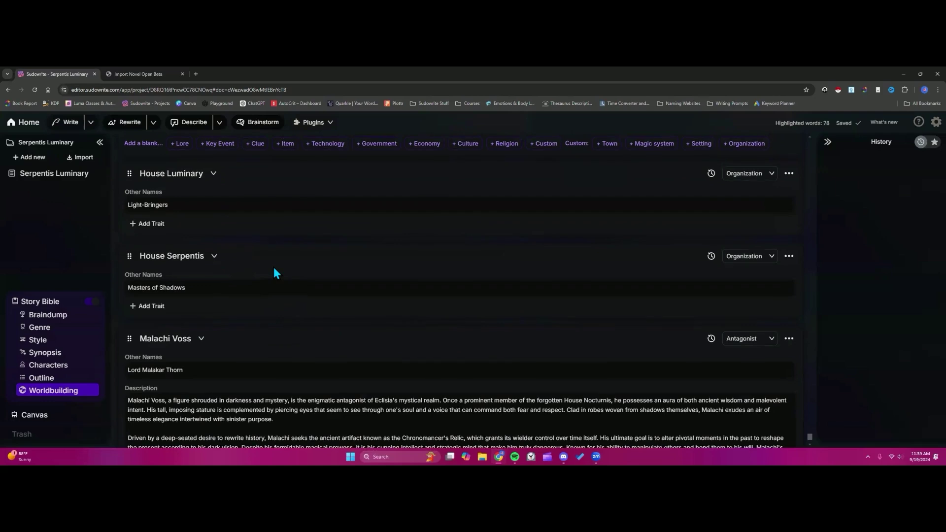
{"action": "left_click", "coordinate": [213, 174]}
{"action": "left_click", "coordinate": [213, 209]}
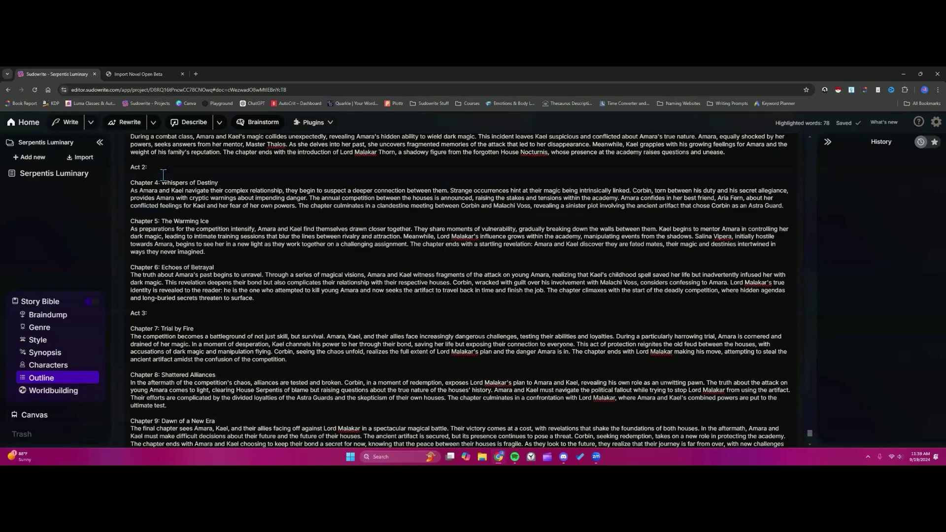
Return Home and preview Import your Novel, cancelling the file browser without importing.
{"action": "left_click", "coordinate": [23, 124]}
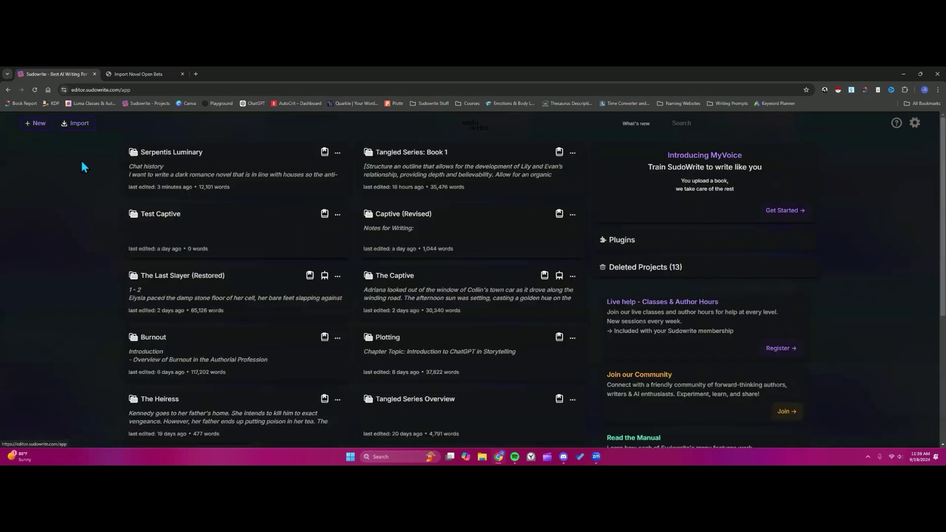
{"action": "left_click", "coordinate": [76, 123]}
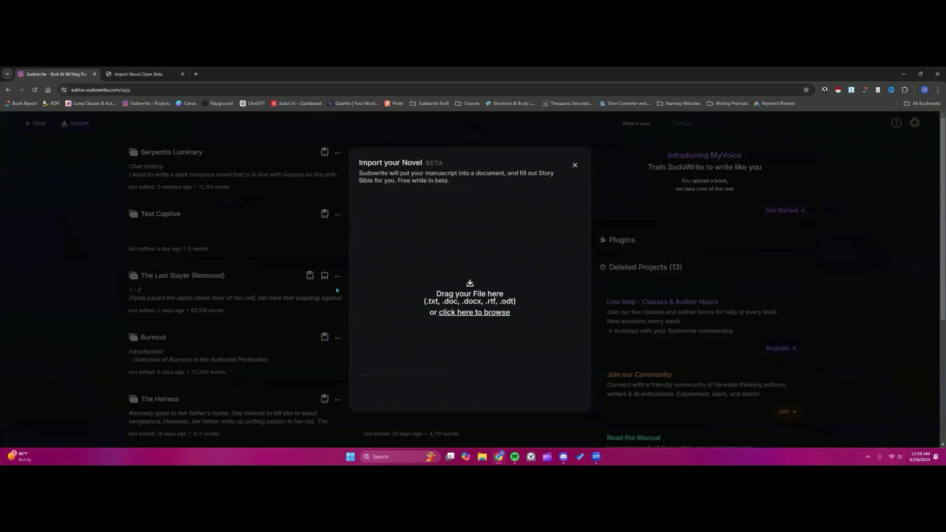
{"action": "left_click", "coordinate": [464, 313]}
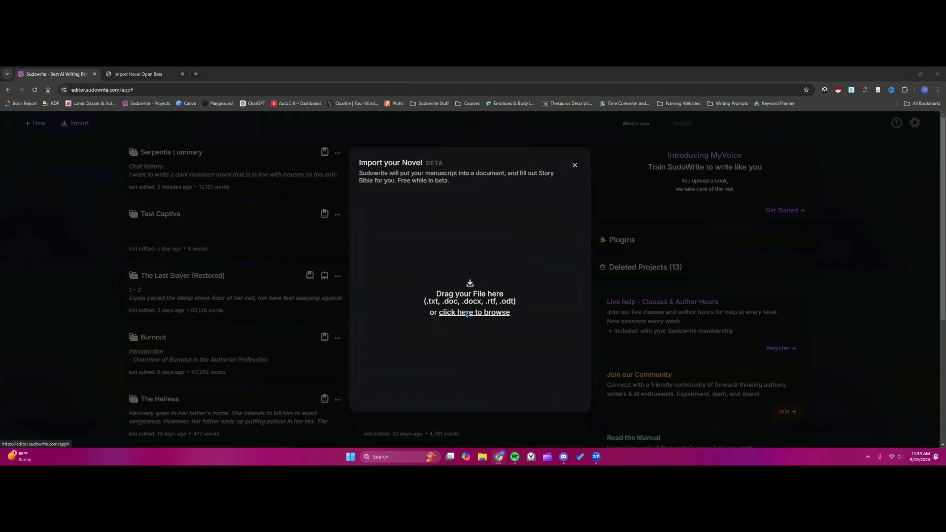
{"action": "left_click", "coordinate": [435, 72]}
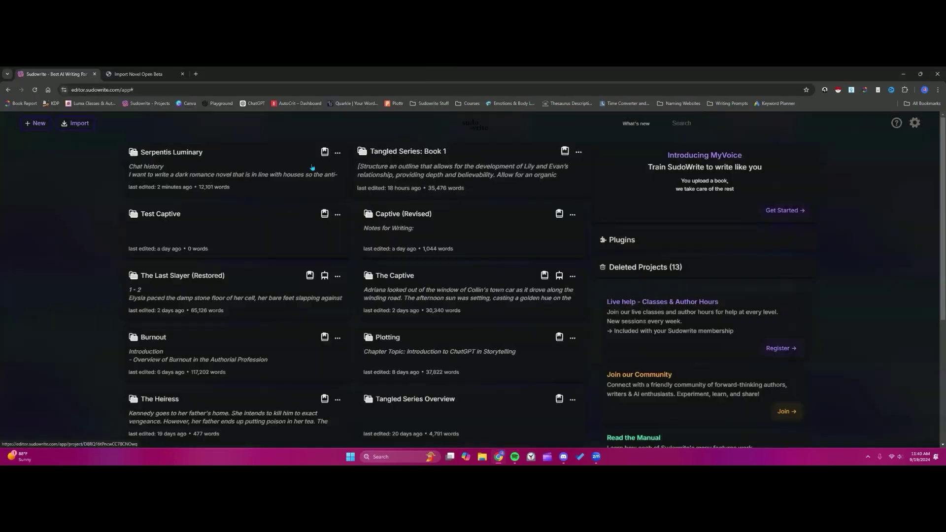
{"action": "left_click", "coordinate": [340, 148]}
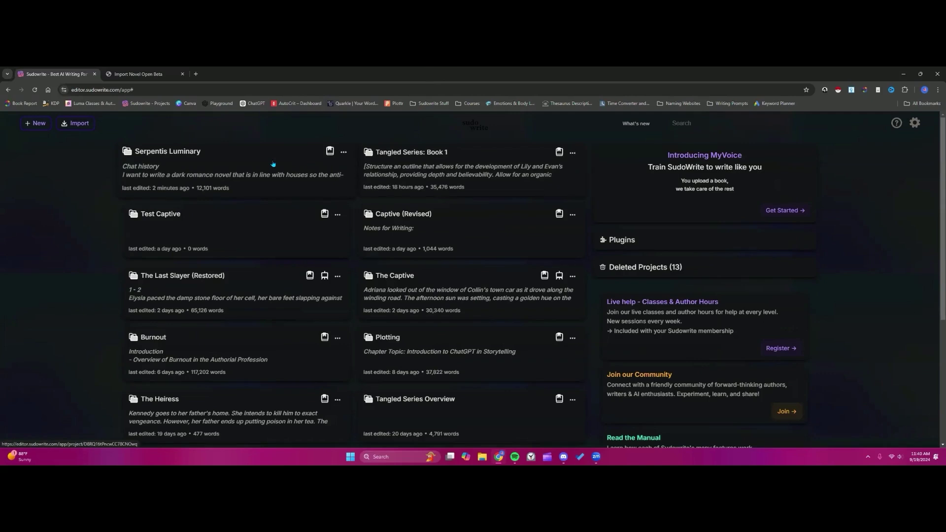
Look over the Import Novel Open Beta page's Tracked Issues and feedback form.
{"action": "left_click", "coordinate": [143, 74]}
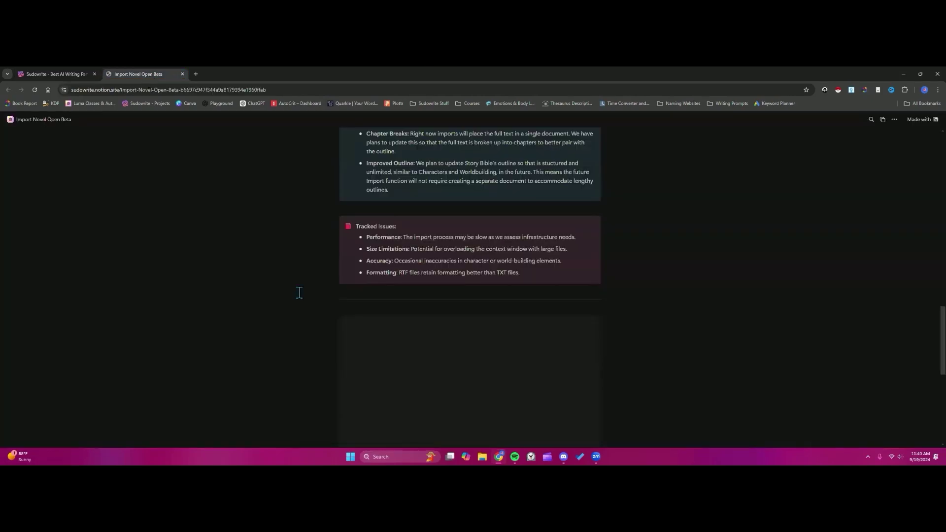
{"action": "scroll", "coordinate": [303, 261], "scroll_direction": "down", "scroll_amount": 2}
{"action": "scroll", "coordinate": [302, 261], "scroll_direction": "down", "scroll_amount": 2}
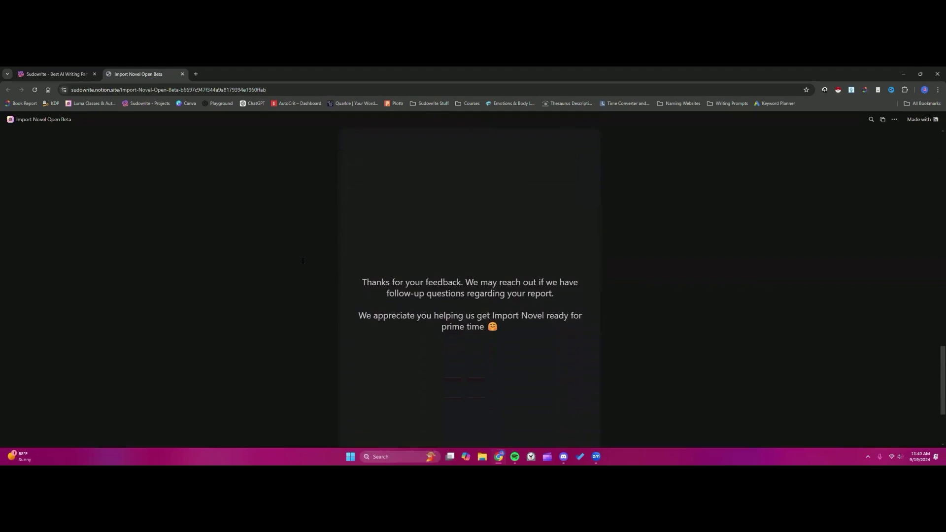
{"action": "scroll", "coordinate": [303, 261], "scroll_direction": "down", "scroll_amount": 2}
{"action": "scroll", "coordinate": [401, 186], "scroll_direction": "up", "scroll_amount": 2}
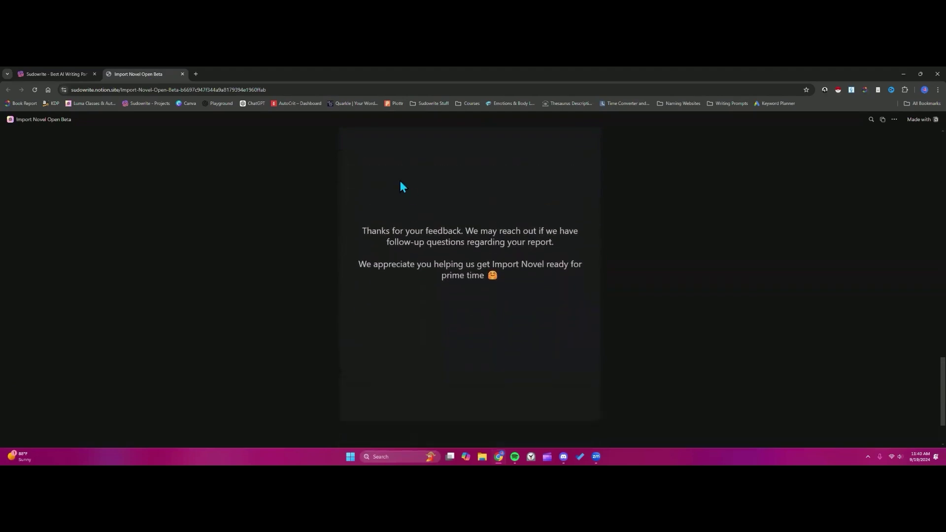
{"action": "scroll", "coordinate": [456, 276], "scroll_direction": "up", "scroll_amount": 2}
{"action": "scroll", "coordinate": [463, 274], "scroll_direction": "up", "scroll_amount": 1}
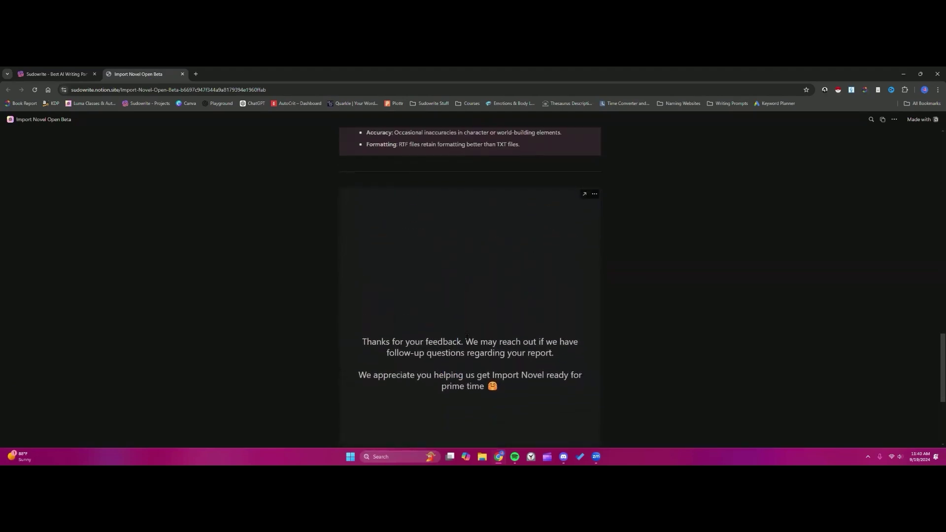
{"action": "scroll", "coordinate": [496, 335], "scroll_direction": "up", "scroll_amount": 1}
{"action": "scroll", "coordinate": [434, 328], "scroll_direction": "up", "scroll_amount": 1}
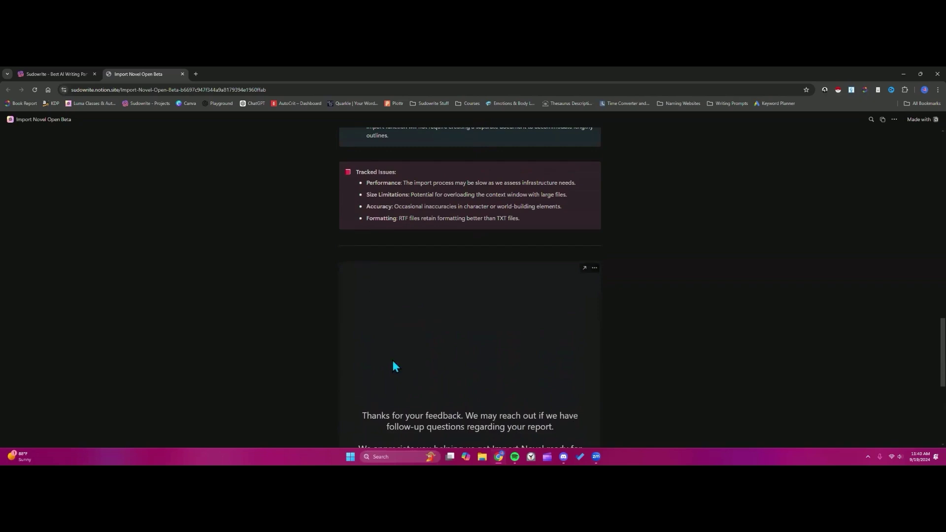
{"action": "scroll", "coordinate": [375, 351], "scroll_direction": "down", "scroll_amount": 2}
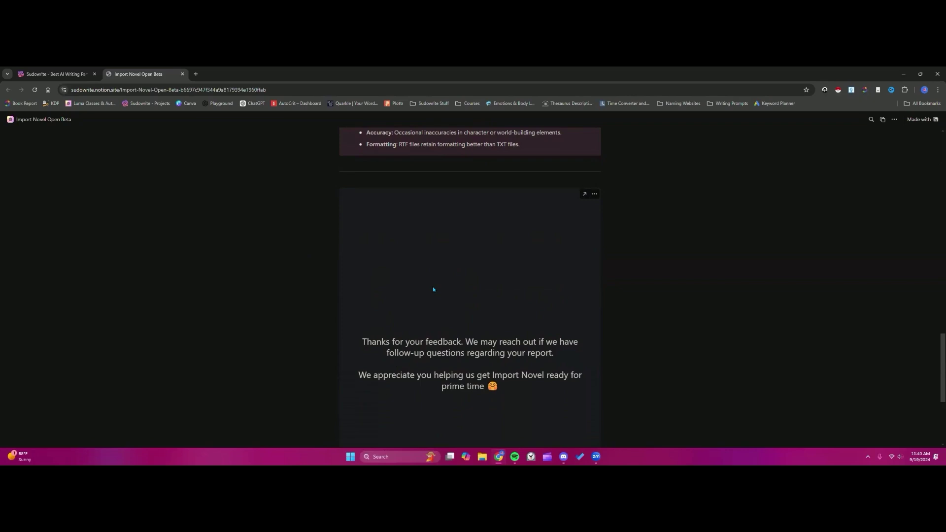
{"action": "scroll", "coordinate": [454, 311], "scroll_direction": "down", "scroll_amount": 1}
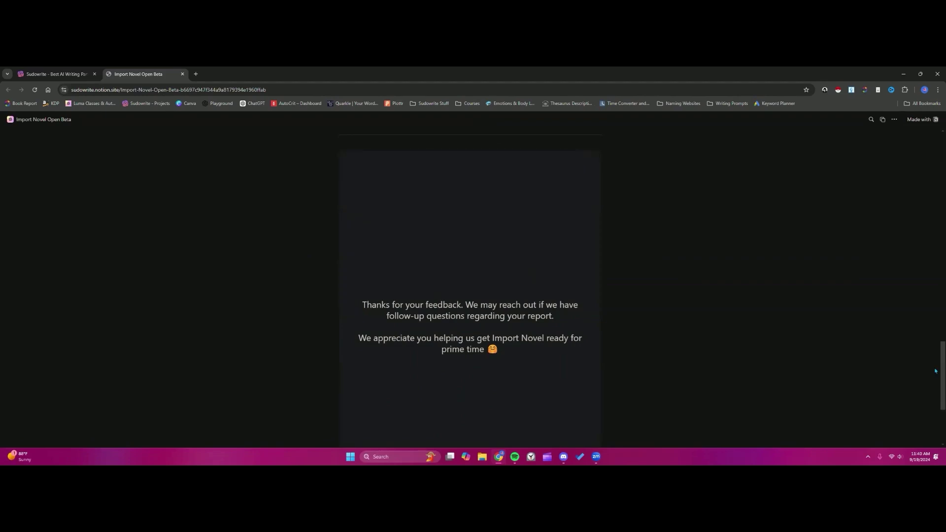
{"action": "left_click_drag", "start_coordinate": [935, 371], "coordinate": [936, 145]}
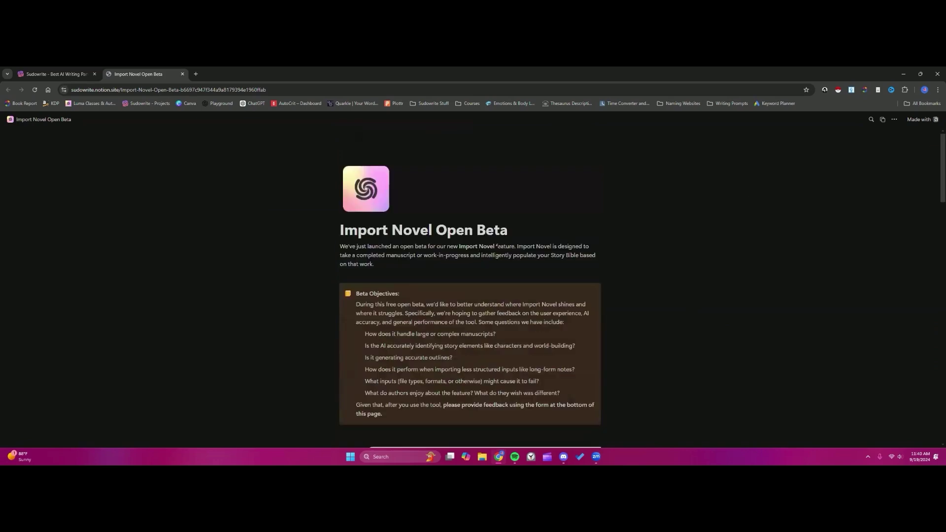